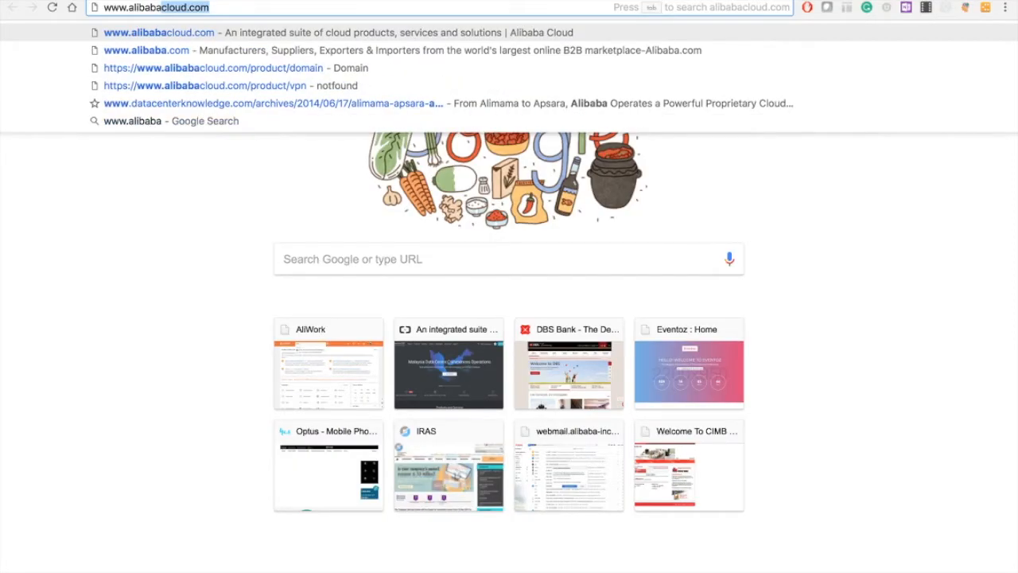
{"action": "key", "text": "Return"}
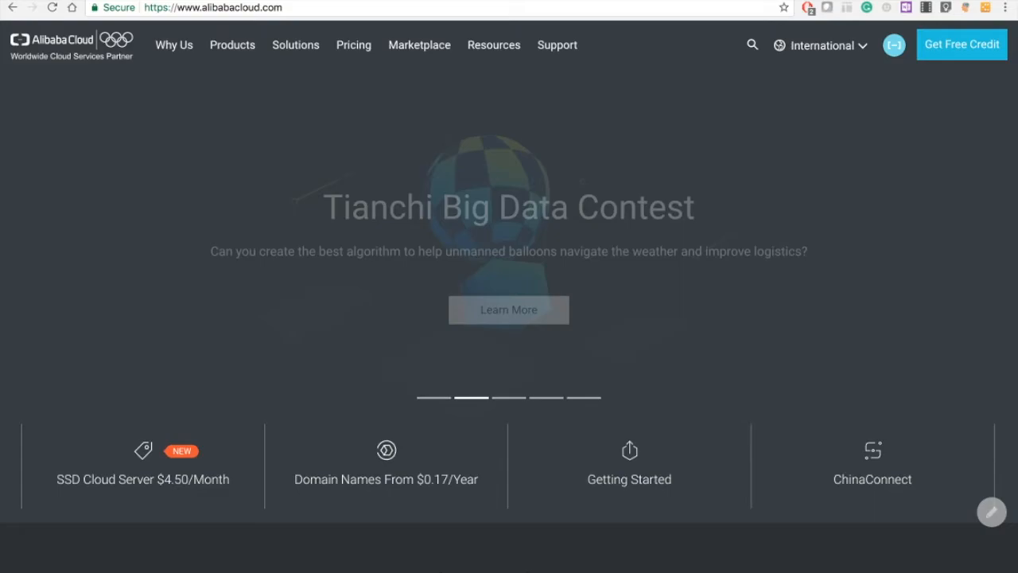
{"action": "mouse_move", "coordinate": [894, 46]}
{"action": "left_click", "coordinate": [859, 85]}
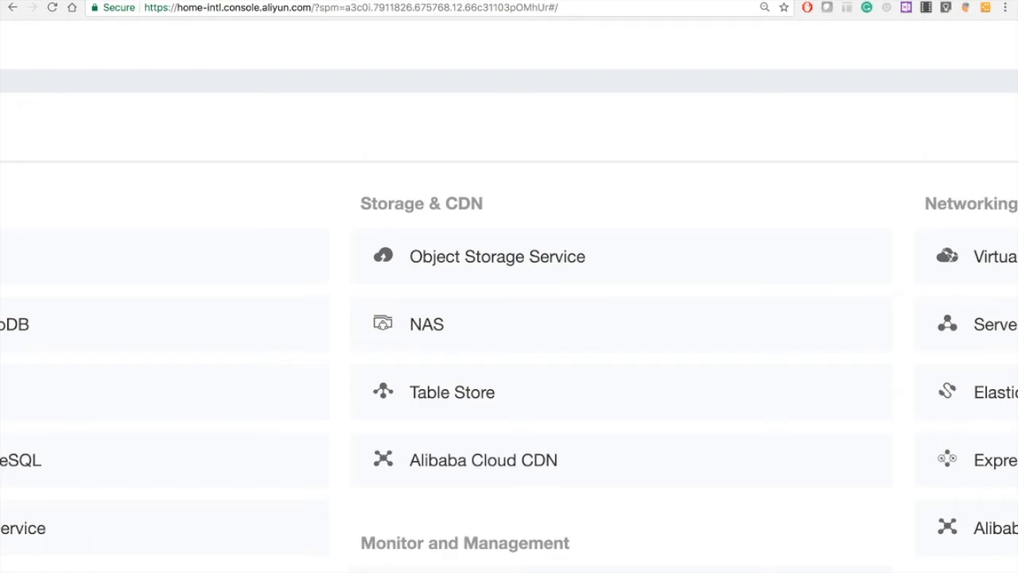
{"action": "scroll", "coordinate": [538, 168], "scroll_direction": "down", "scroll_amount": 5}
{"action": "left_click", "coordinate": [525, 219]}
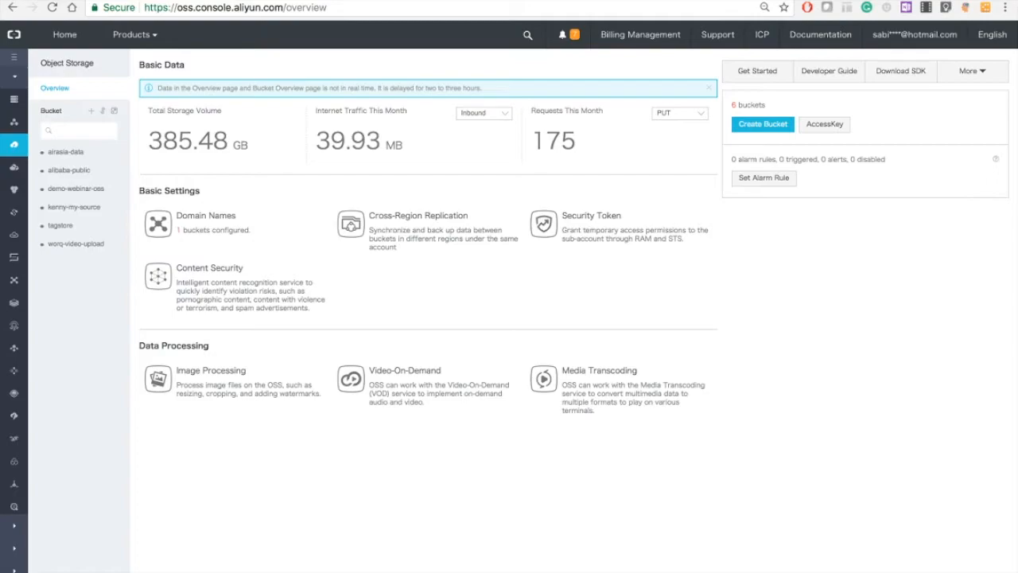
Step: View the files of the tagstore bucket in the console and open the same bucket in the desktop OSS browser app
{"action": "left_click", "coordinate": [60, 225]}
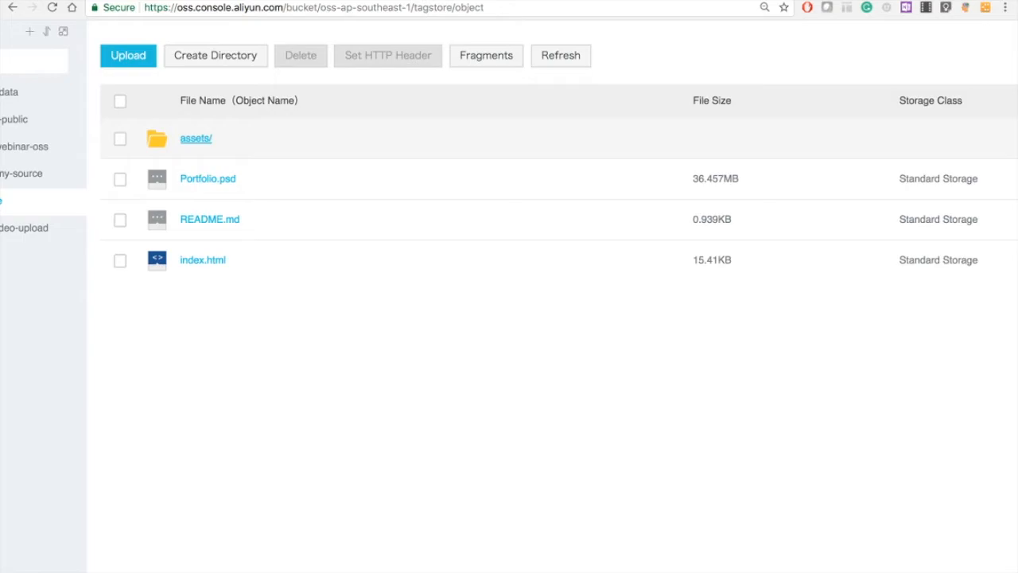
{"action": "key", "text": "super+Tab"}
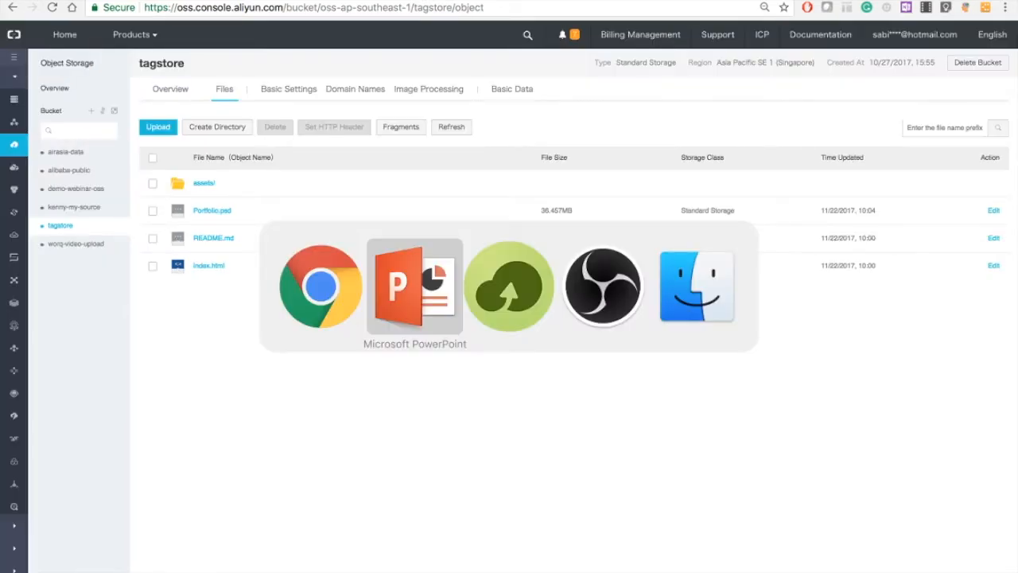
{"action": "key", "text": "super+Tab"}
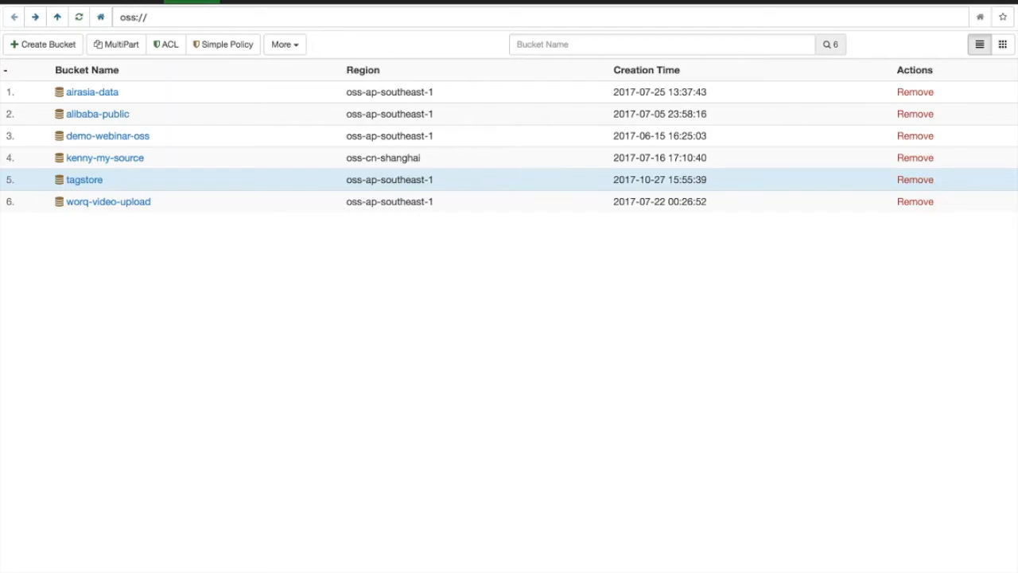
{"action": "left_click", "coordinate": [84, 180]}
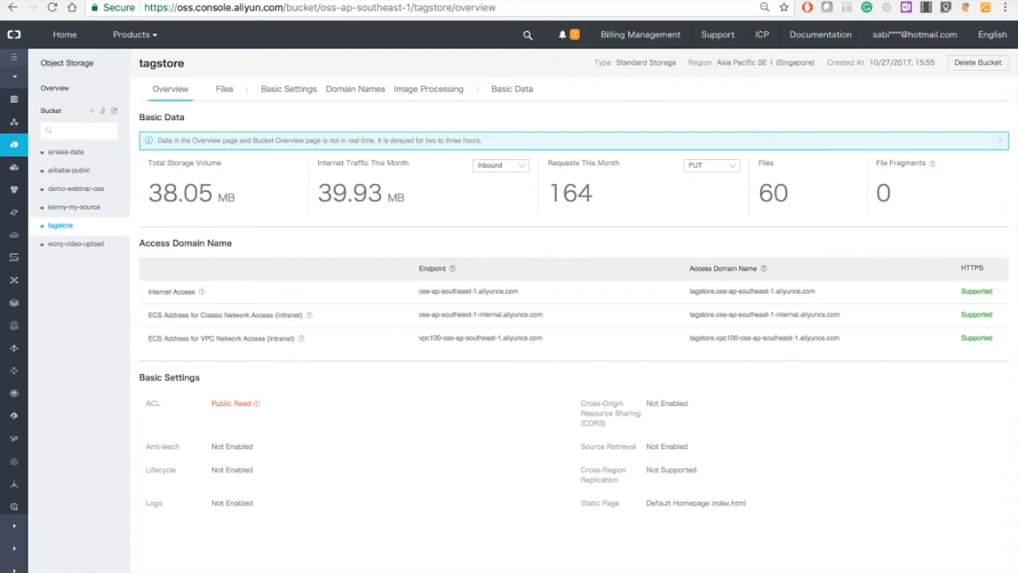
Step: Examine the ACL and Static Page options in the tagstore bucket's basic settings, leaving them without saving
{"action": "left_click", "coordinate": [289, 89]}
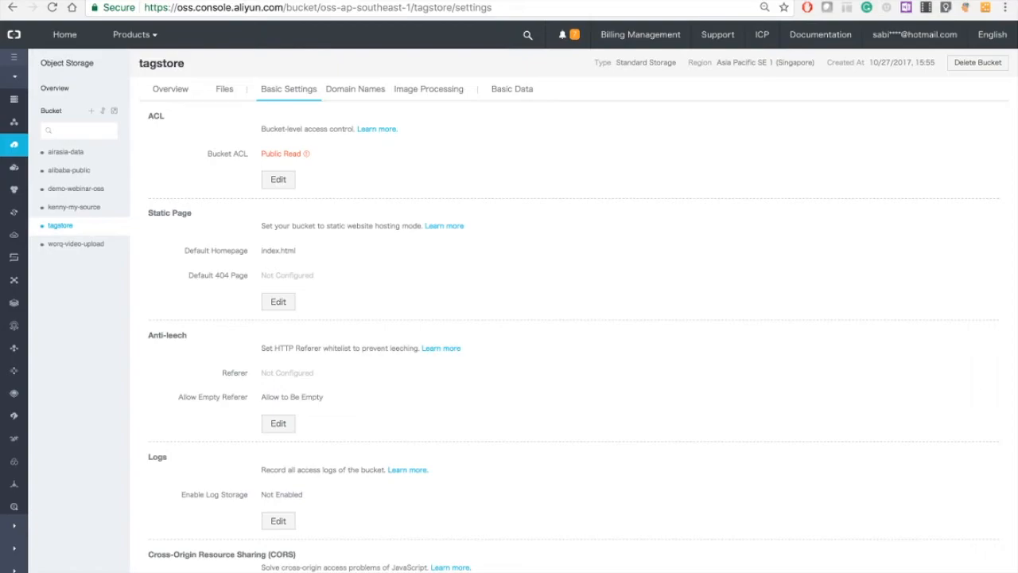
{"action": "left_click", "coordinate": [278, 178]}
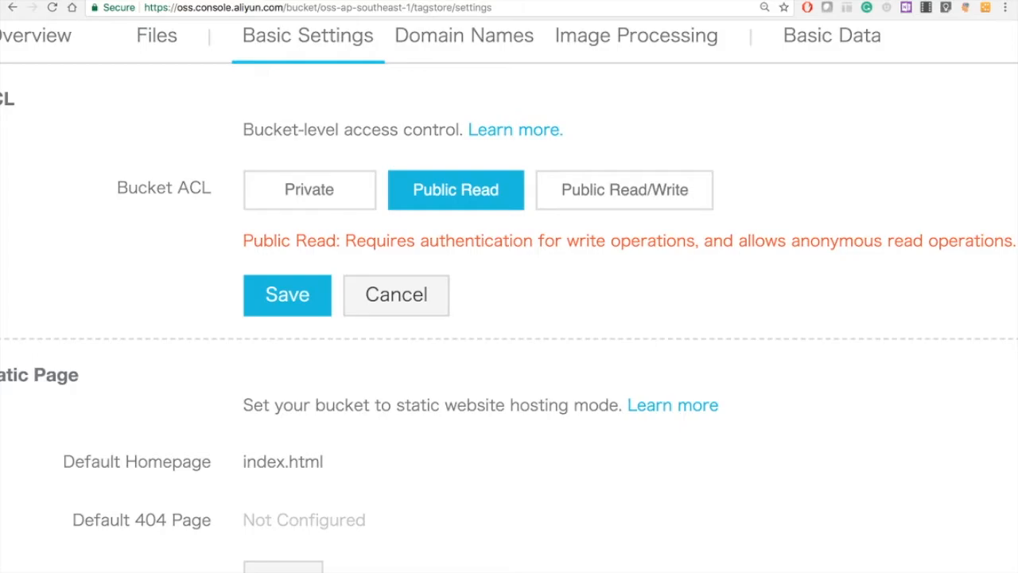
{"action": "scroll", "coordinate": [509, 295], "scroll_direction": "down", "scroll_amount": 5}
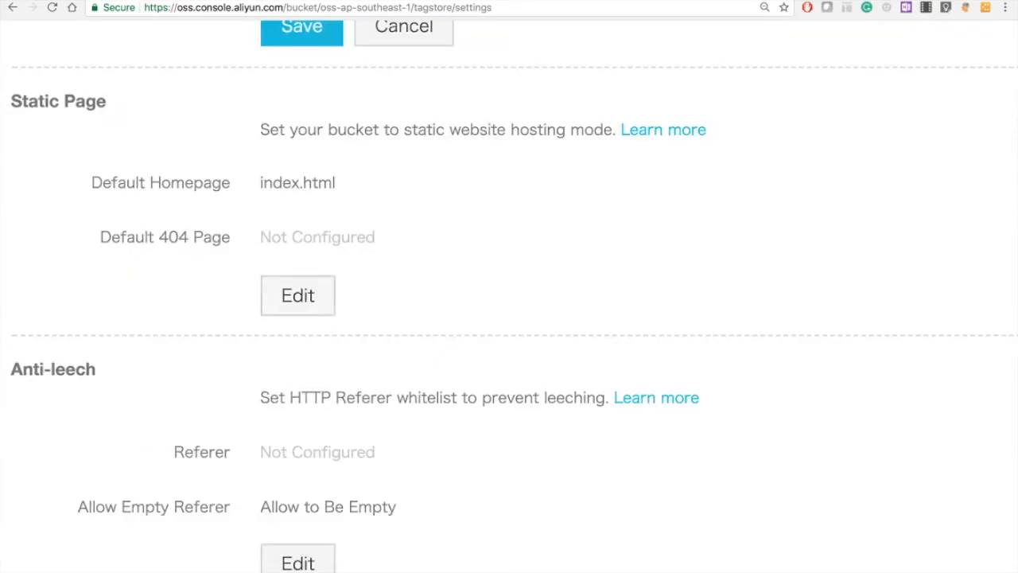
{"action": "left_click", "coordinate": [298, 296]}
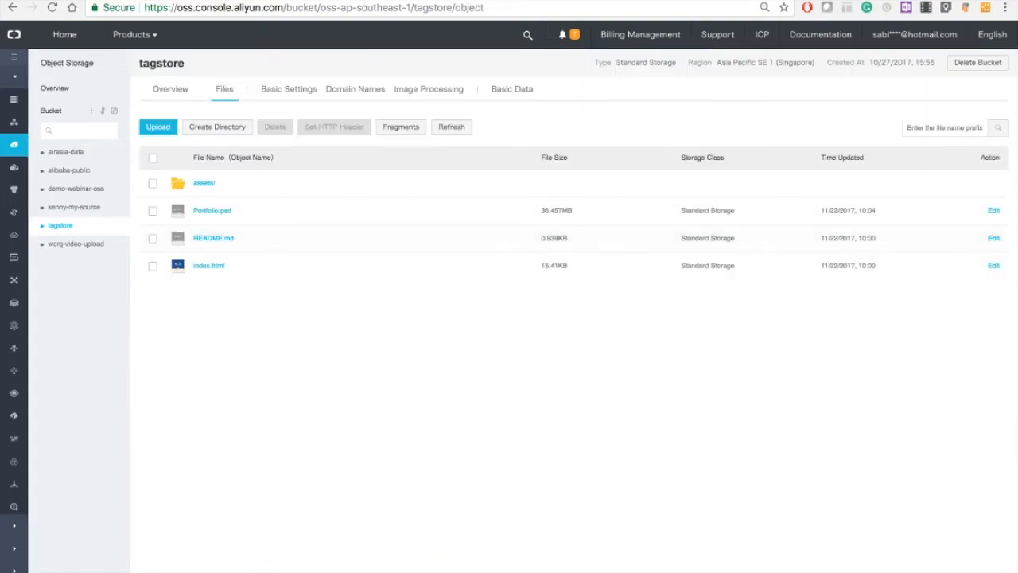
{"action": "left_click", "coordinate": [289, 88]}
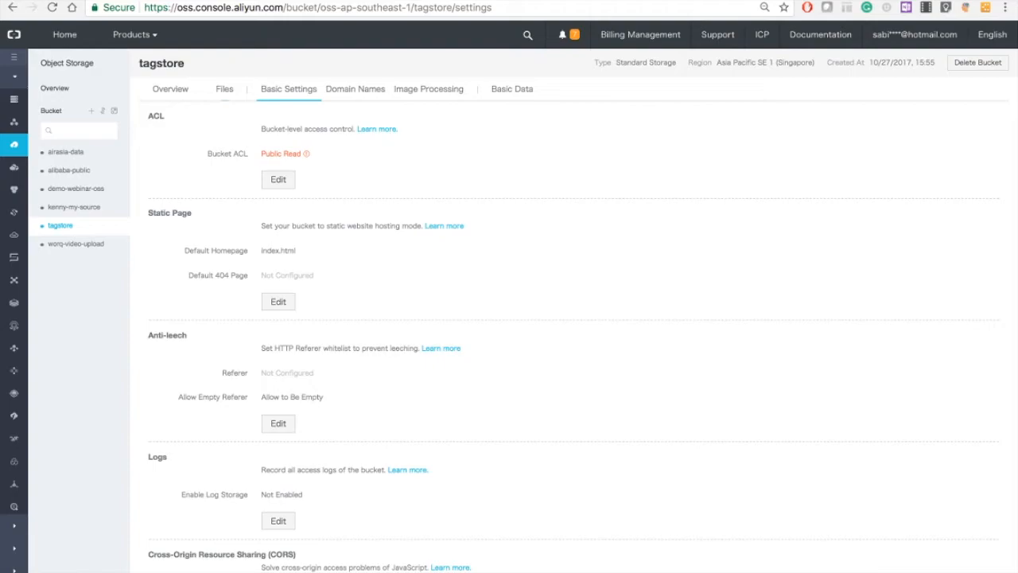
Step: Copy the bucket's internet access domain name tagstore.oss-ap-southeast-1.aliyuncs.com and open the hosted site in a new browser tab
{"action": "left_click", "coordinate": [170, 89]}
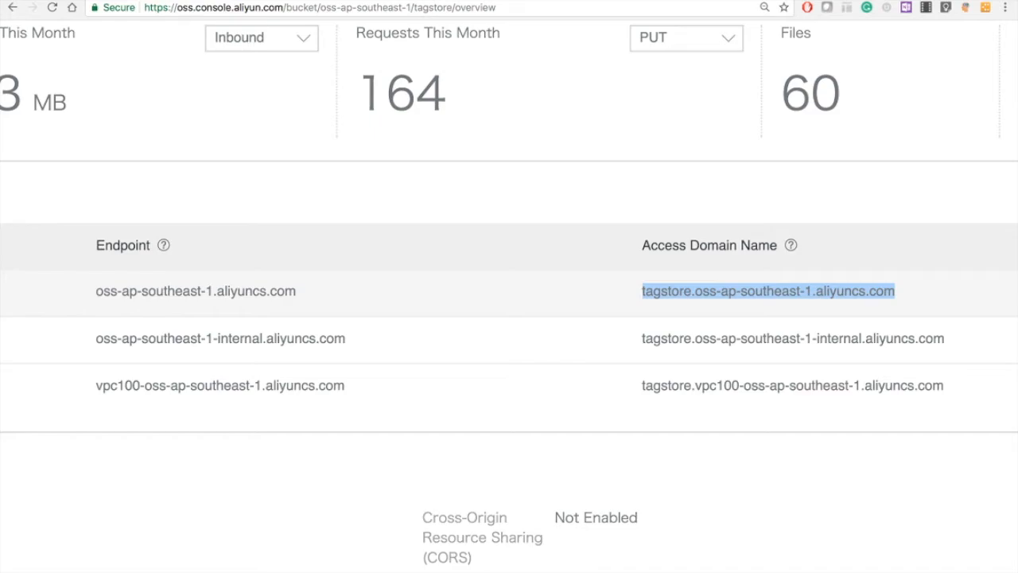
{"action": "key", "text": "super+t"}
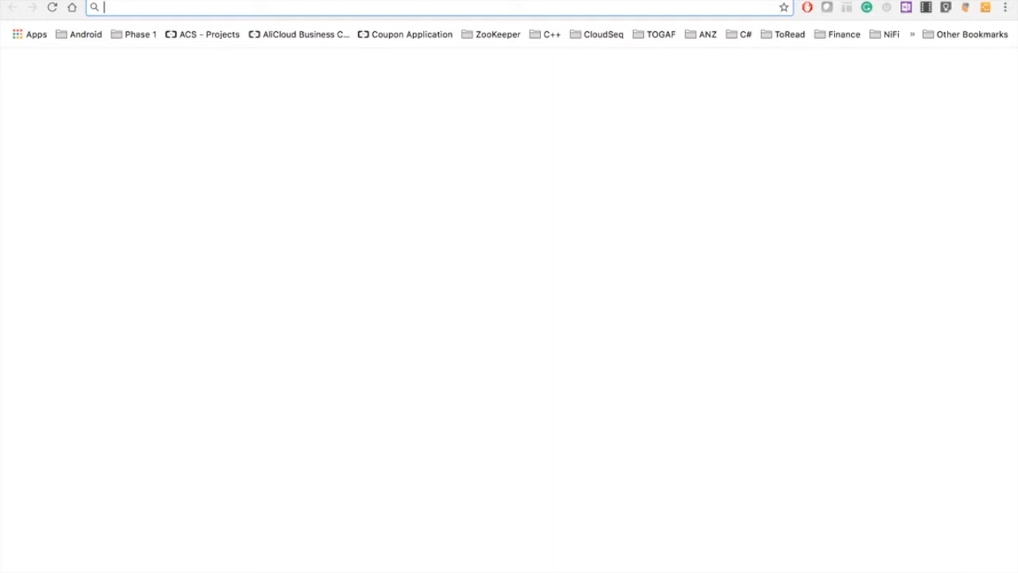
{"action": "type", "text": "tagstore.oss-ap-southeast-1.aliyuncs.com"}
{"action": "key", "text": "Return"}
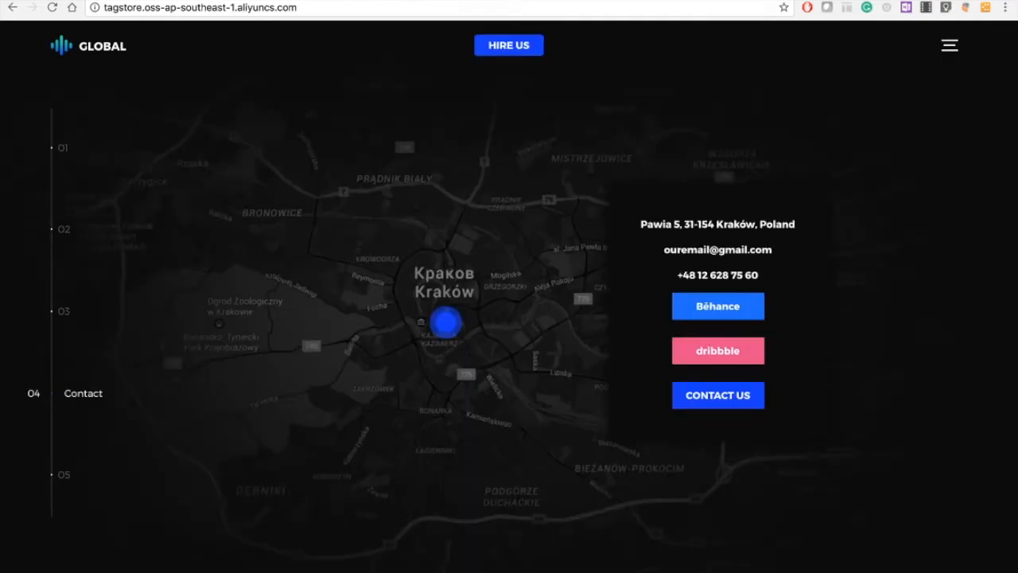
Step: Review the DNS records of the tagstore.asia domain in Alibaba Cloud DNS
{"action": "key", "text": "ctrl+shift+Tab"}
{"action": "key", "text": "ctrl+minus"}
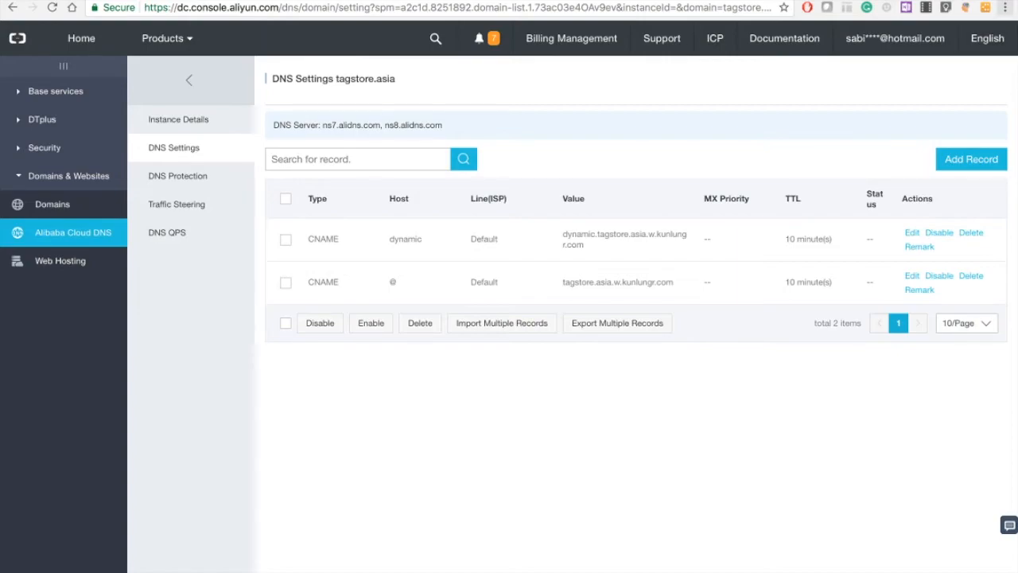
{"action": "key", "text": "super+t"}
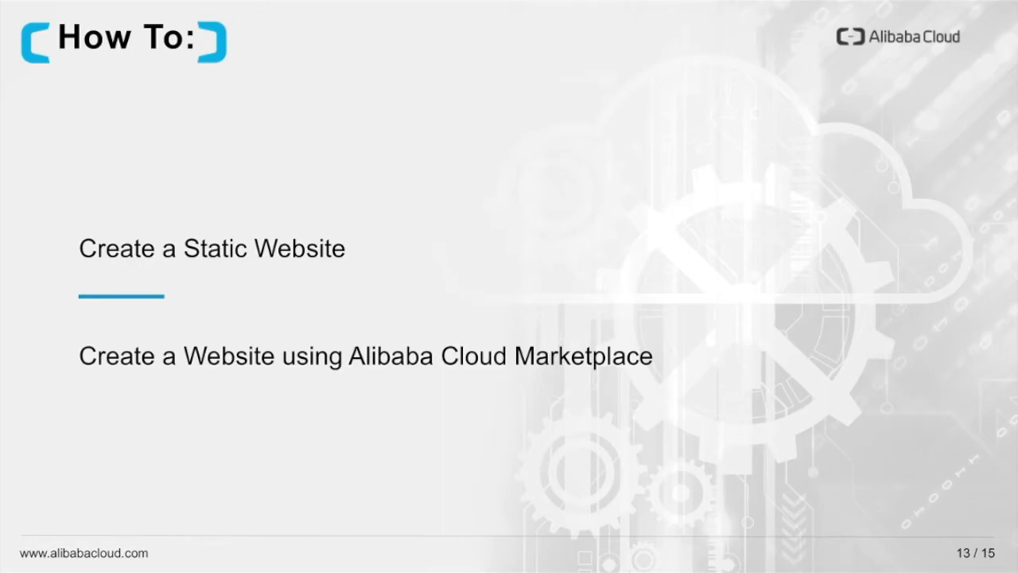
Step: Switch to Chrome and start a Pay-As-You-Go ECS instance order in the Asia Pacific SE 2 (Sydney) region
{"action": "key", "text": "super+Tab"}
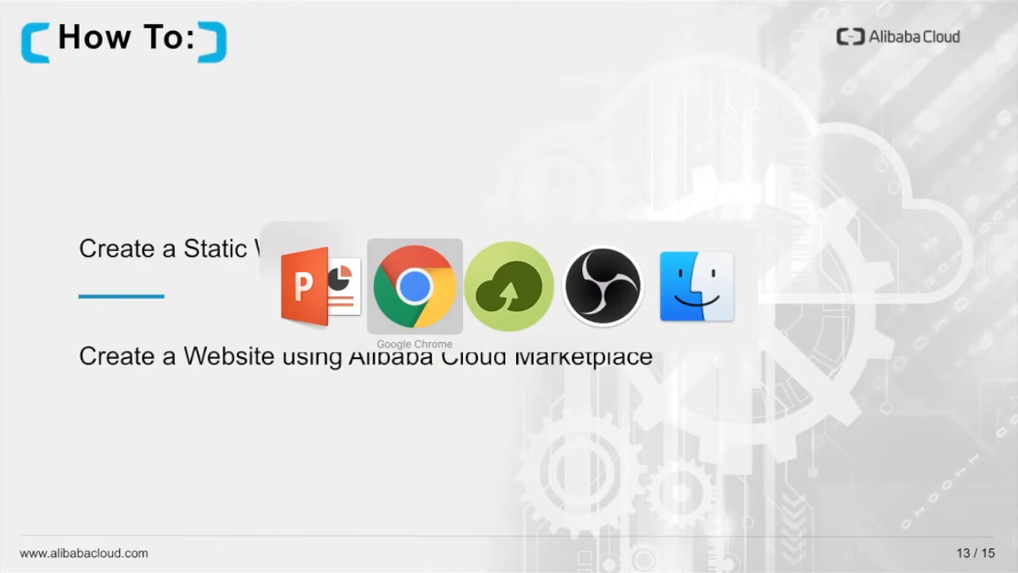
{"action": "key", "text": "ctrl+Tab"}
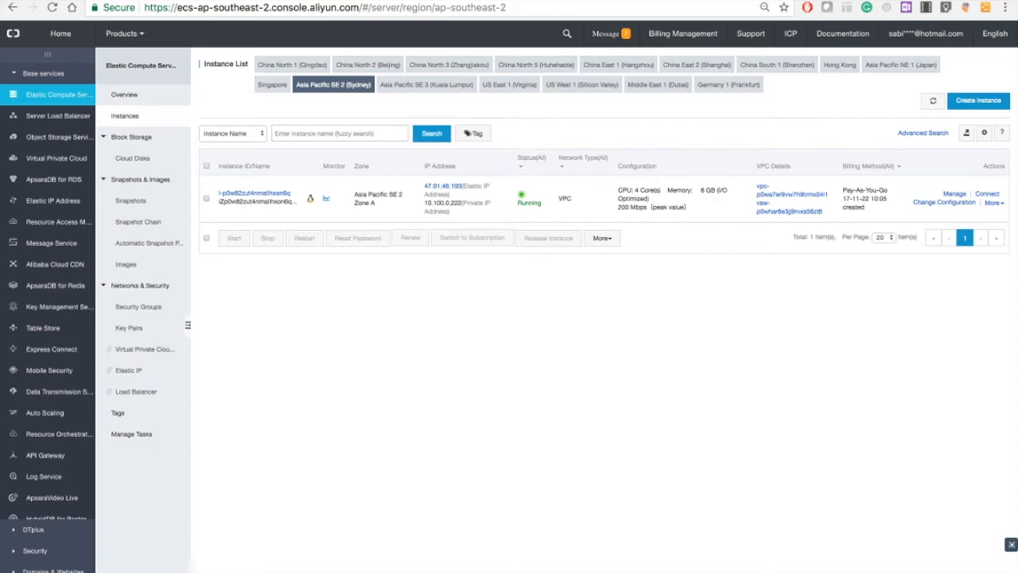
{"action": "left_click", "coordinate": [53, 7]}
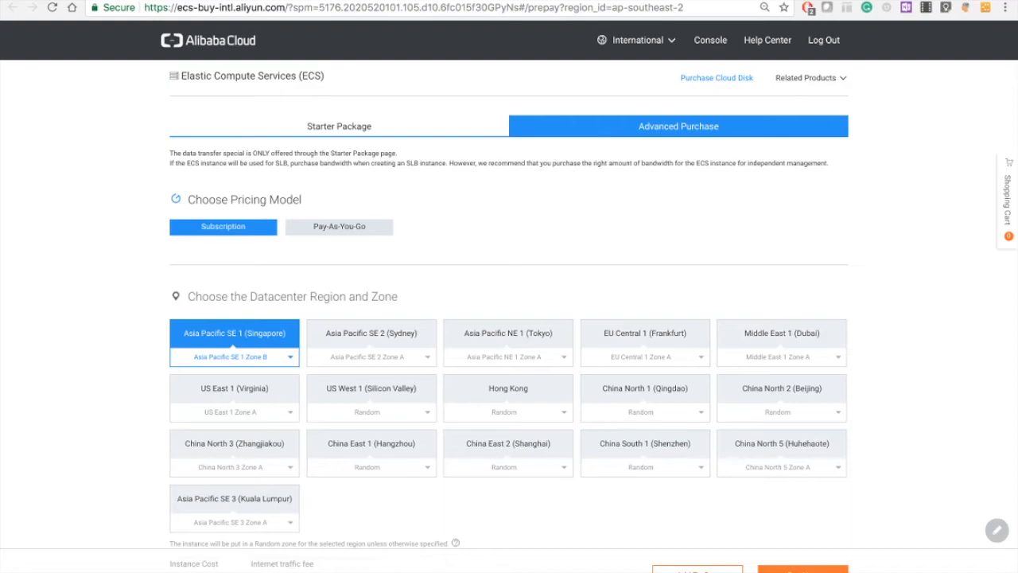
{"action": "scroll", "coordinate": [509, 318], "scroll_direction": "down", "scroll_amount": 8}
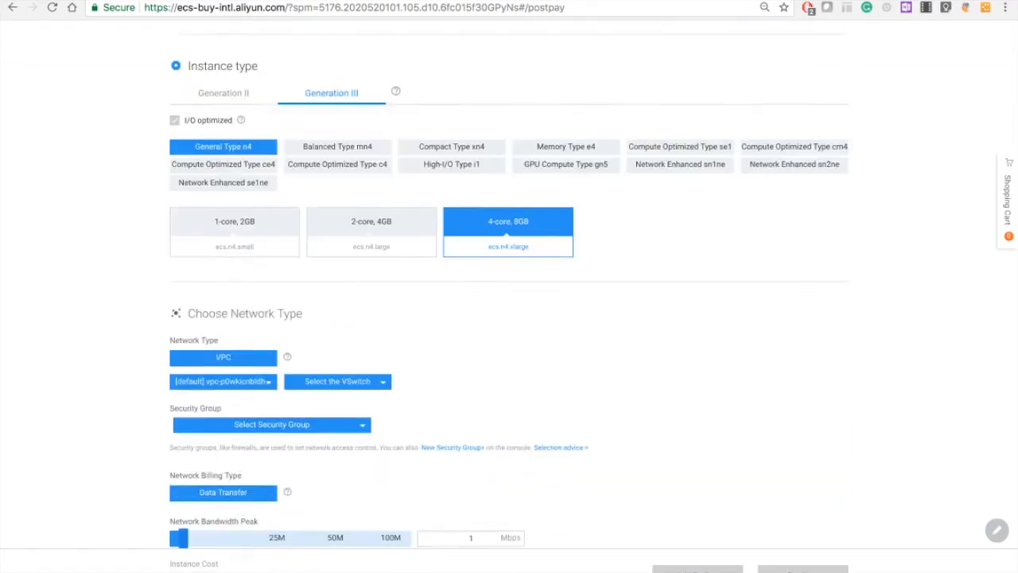
Step: Choose the 4-core, 8GB instance type, the digicor--vpcdemo VPC with vswitch-zone-a, and a network bandwidth peak of 100 Mbps
{"action": "scroll", "coordinate": [509, 318], "scroll_direction": "down", "scroll_amount": 2}
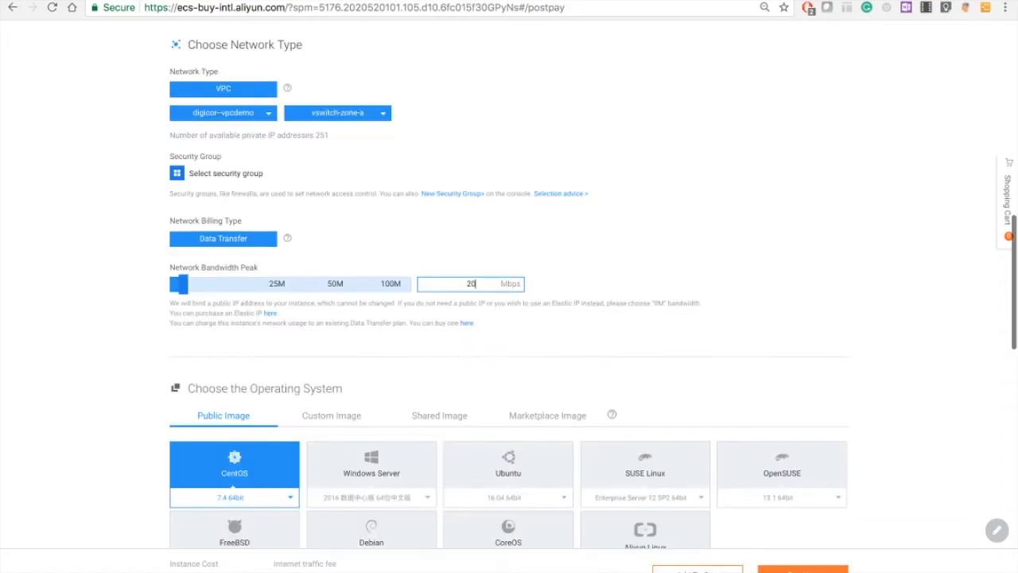
{"action": "type", "text": "00"}
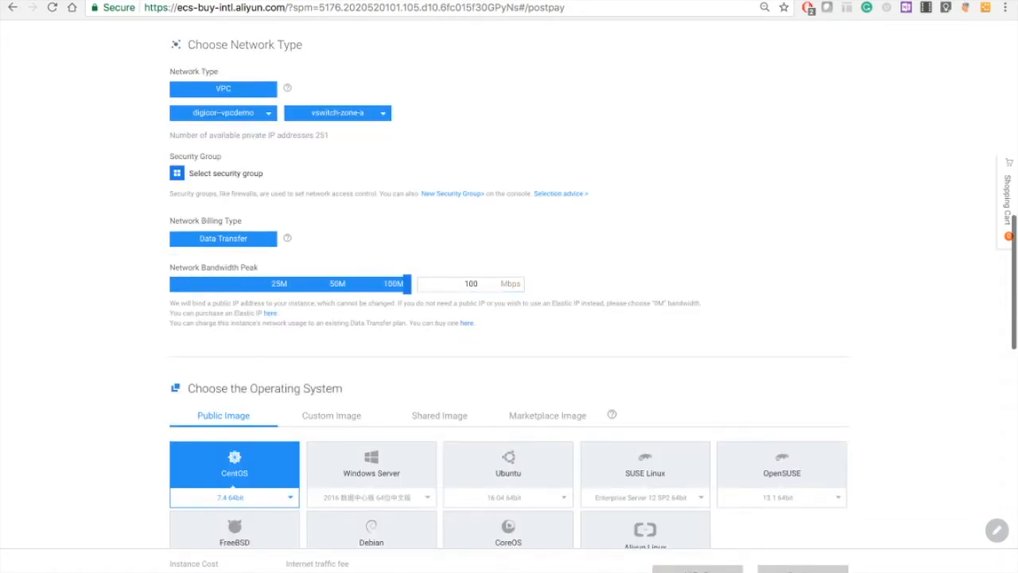
Step: Choose Marketplace Image as the operating system source and search the images for "wordpre"
{"action": "left_click", "coordinate": [547, 416]}
{"action": "scroll", "coordinate": [547, 415], "scroll_direction": "down", "scroll_amount": 1}
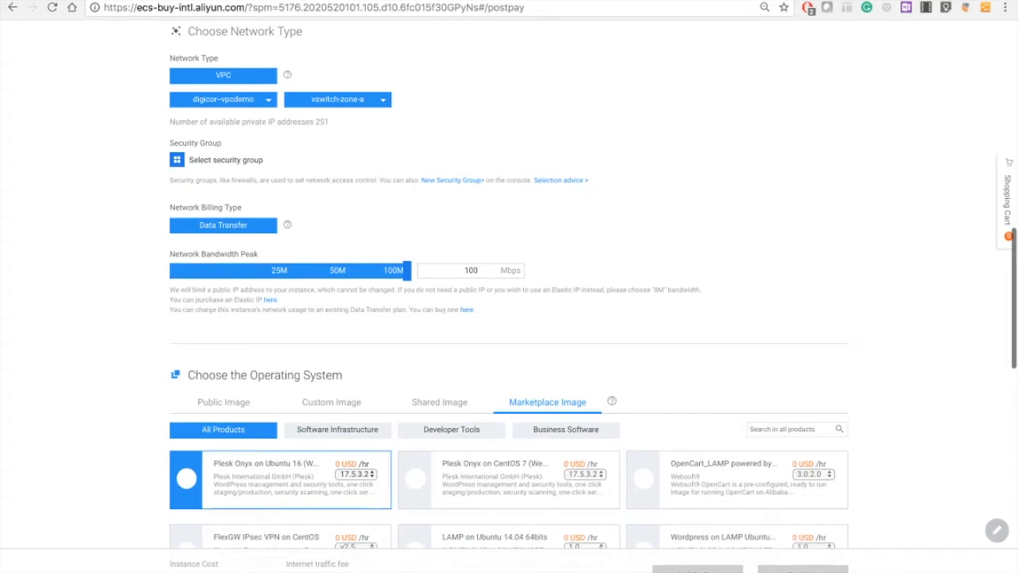
{"action": "scroll", "coordinate": [509, 318], "scroll_direction": "down", "scroll_amount": 3}
{"action": "left_click", "coordinate": [783, 429]}
{"action": "type", "text": "wordpre"}
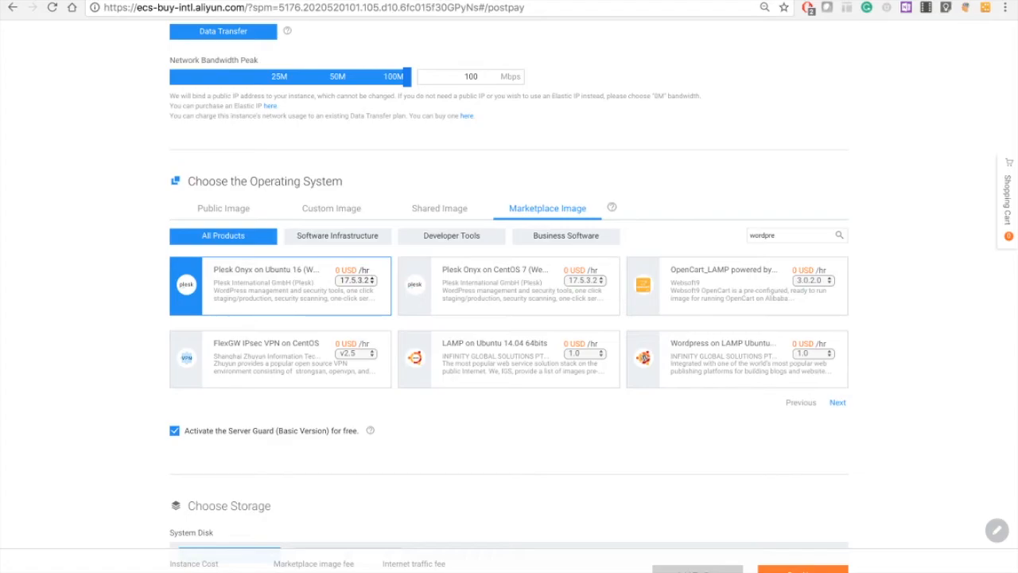
{"action": "left_click", "coordinate": [838, 402]}
{"action": "left_click", "coordinate": [509, 286]}
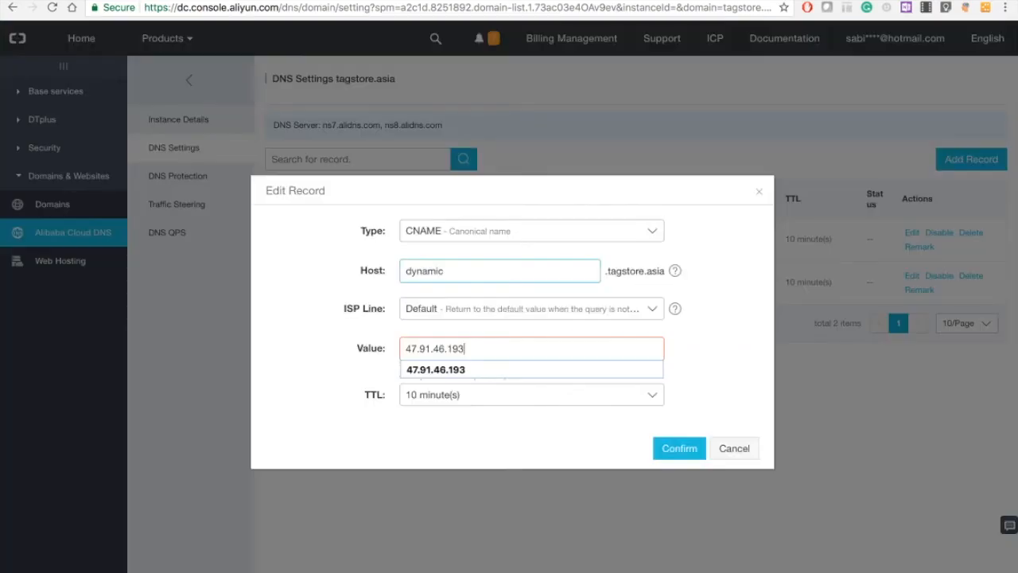
Step: Open dynamic.tagstore.asia in a new browser tab and look over the WordPress site
{"action": "left_click", "coordinate": [531, 230]}
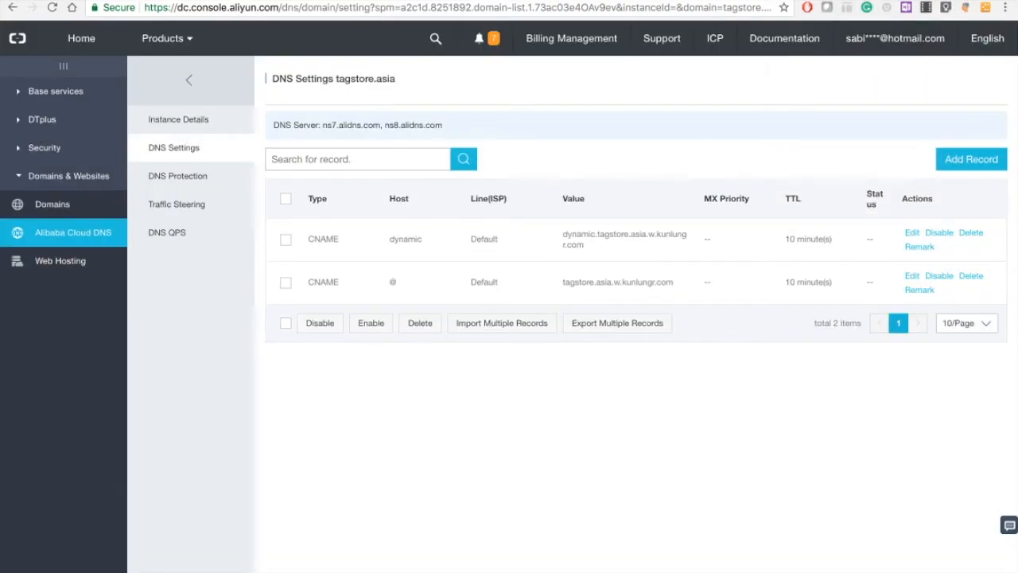
{"action": "key", "text": "ctrl+t"}
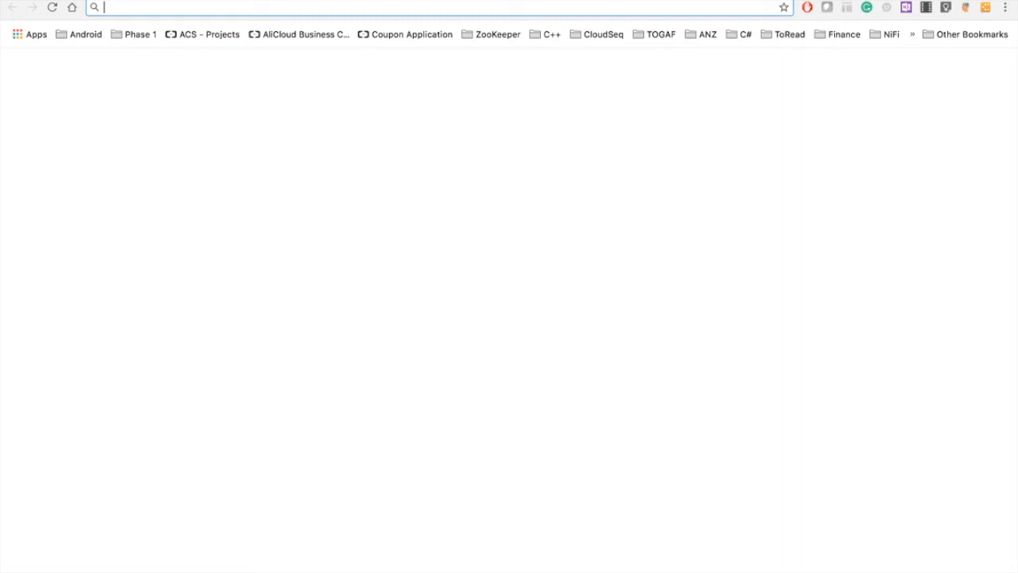
{"action": "type", "text": "dynamic.tagstore.asia"}
{"action": "key", "text": "Return"}
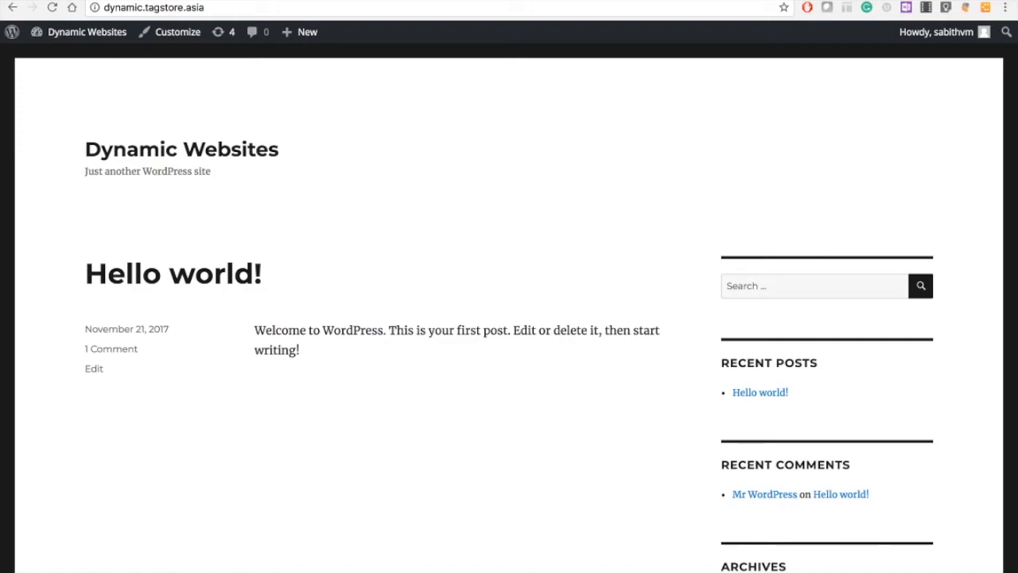
{"action": "scroll", "coordinate": [509, 296], "scroll_direction": "up", "scroll_amount": 2}
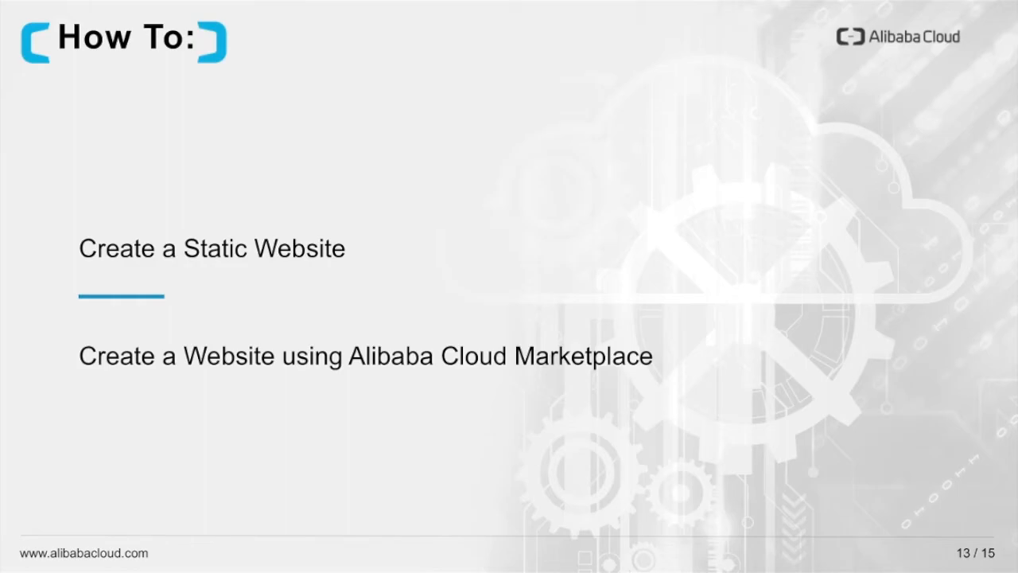
{"action": "key", "text": "Right"}
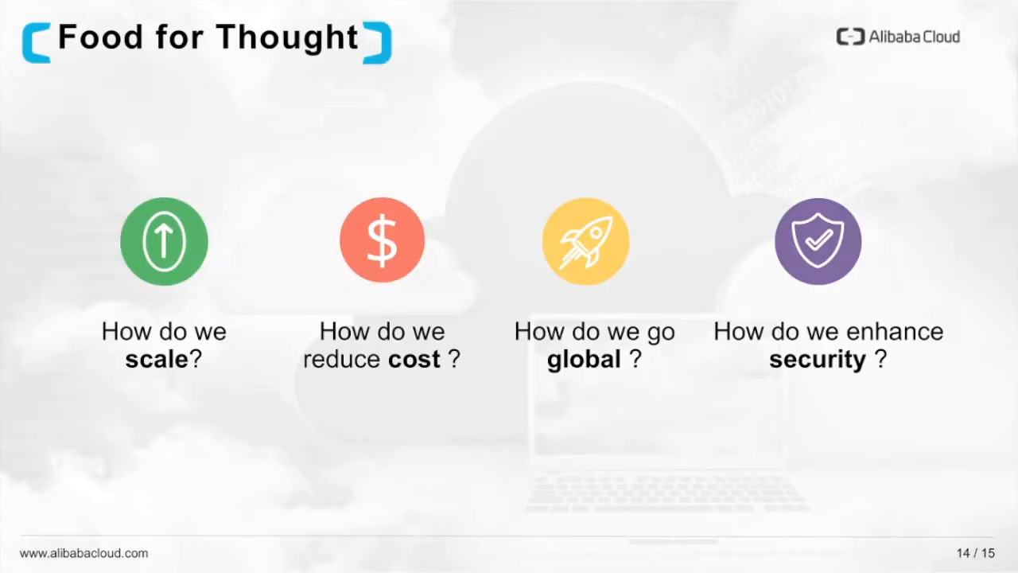